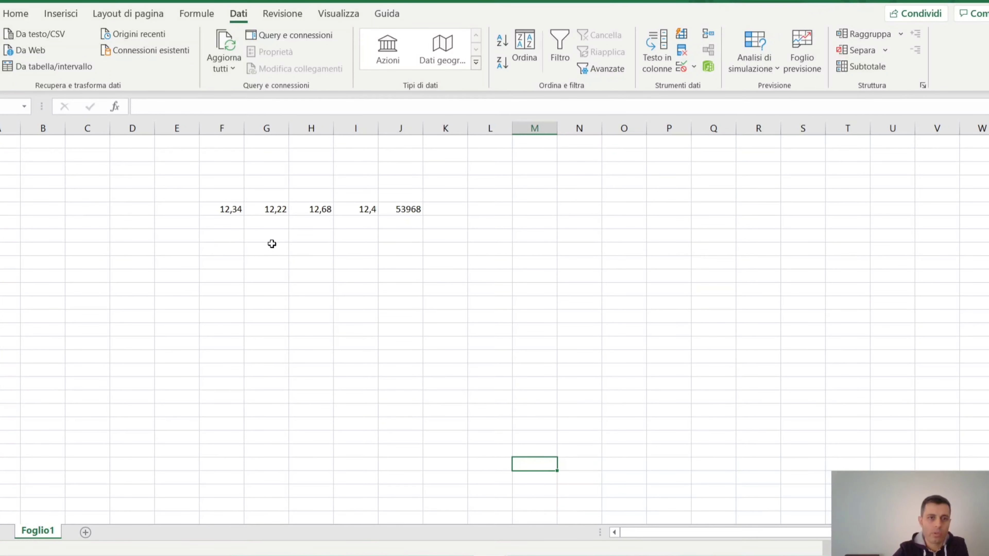
Select the five numbers in row F to J and try the ascending and descending sort buttons.
left_click_drag(227, 213, 398, 211)
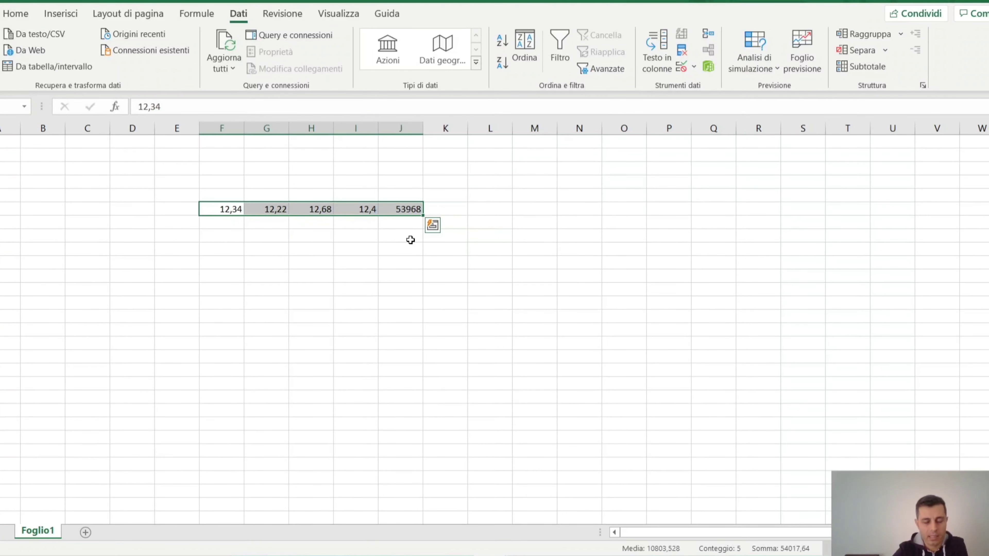
left_click(470, 275)
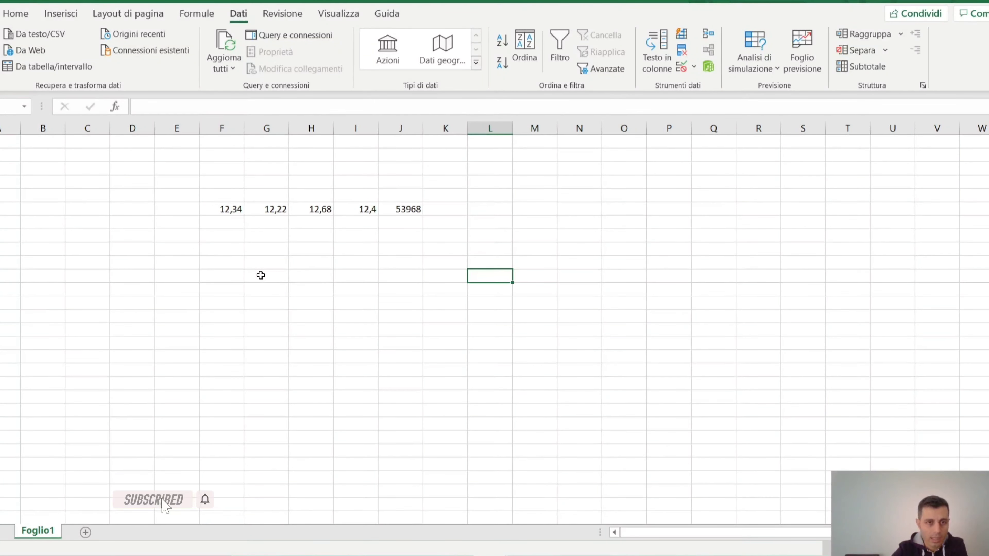
left_click_drag(224, 209, 396, 211)
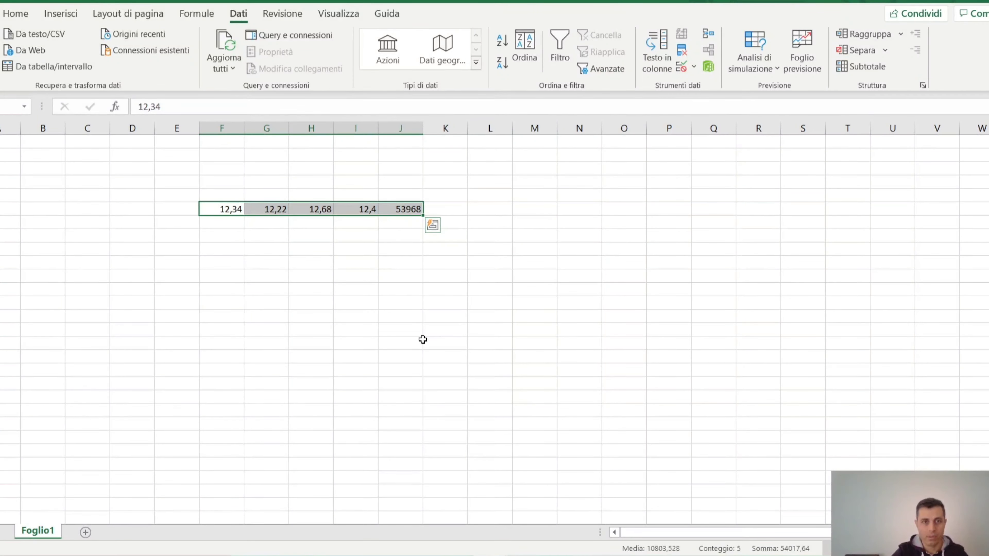
left_click(398, 316)
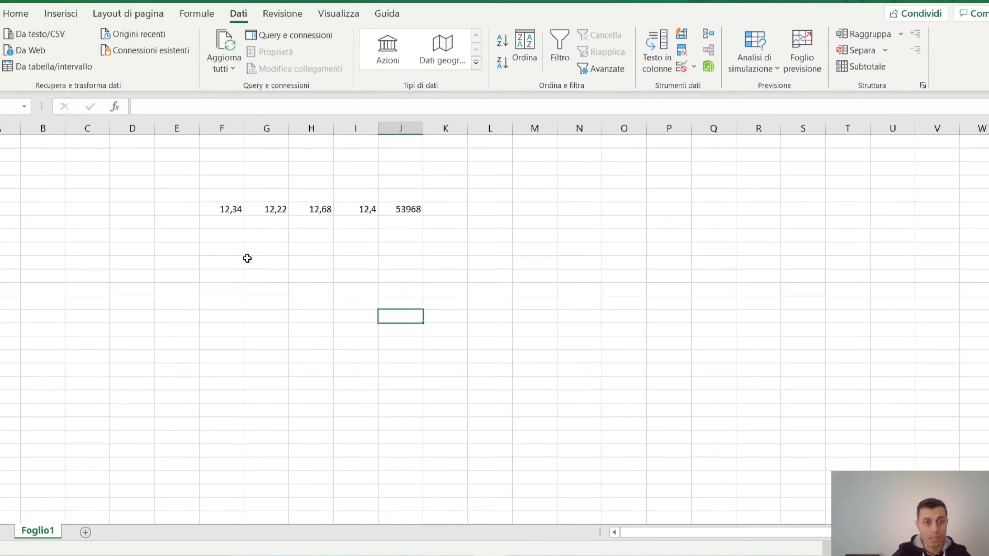
left_click_drag(222, 208, 403, 209)
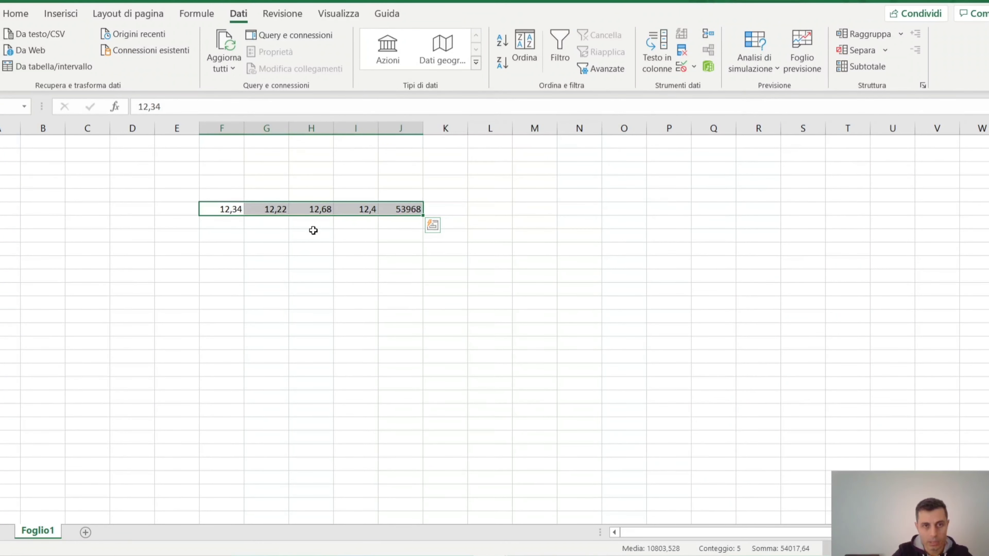
left_click(285, 250)
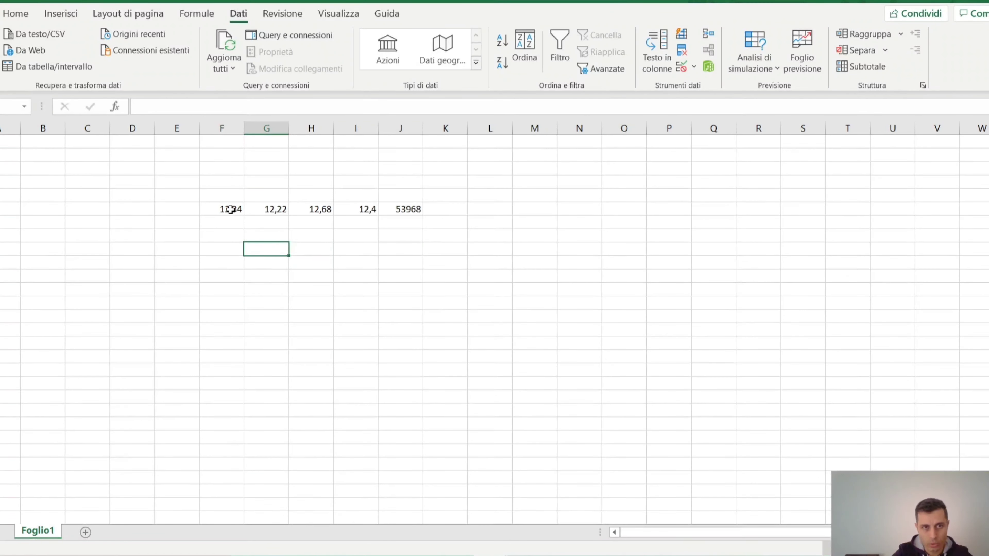
left_click_drag(230, 210, 261, 209)
left_click(272, 209)
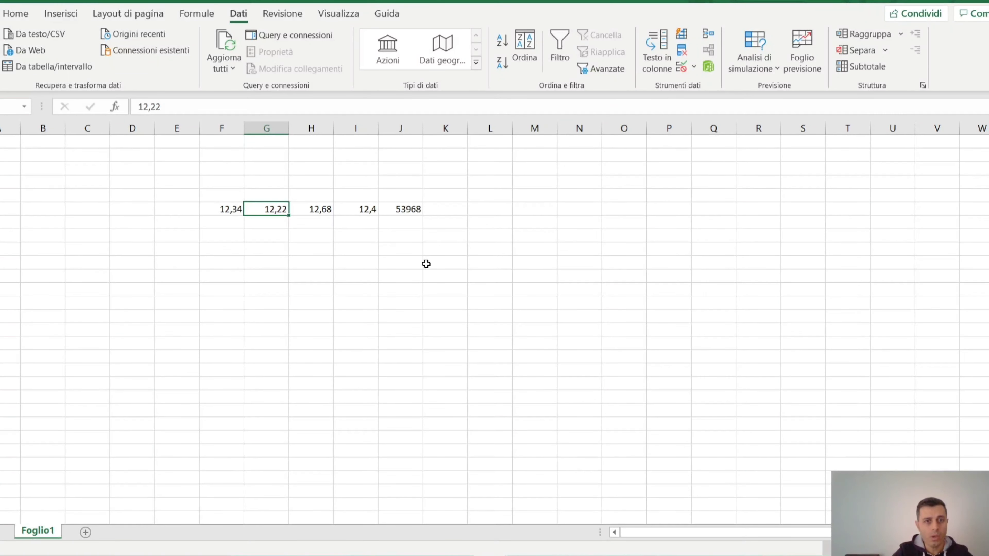
left_click_drag(222, 210, 390, 209)
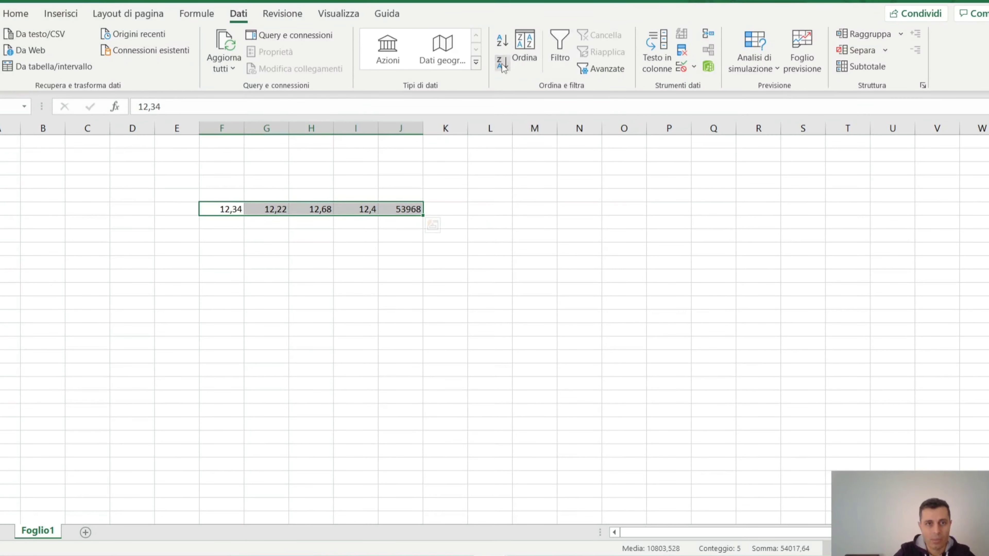
left_click(506, 42)
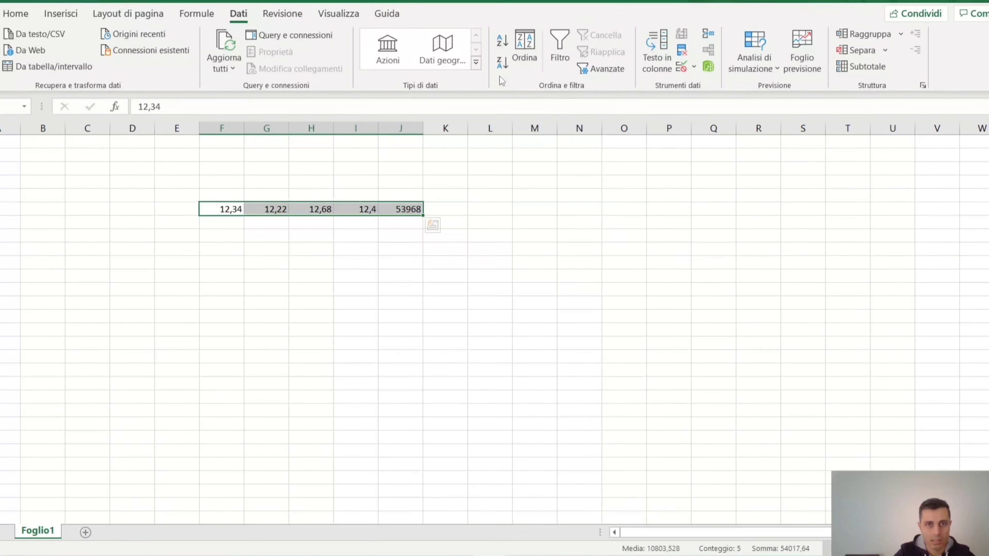
left_click(503, 62)
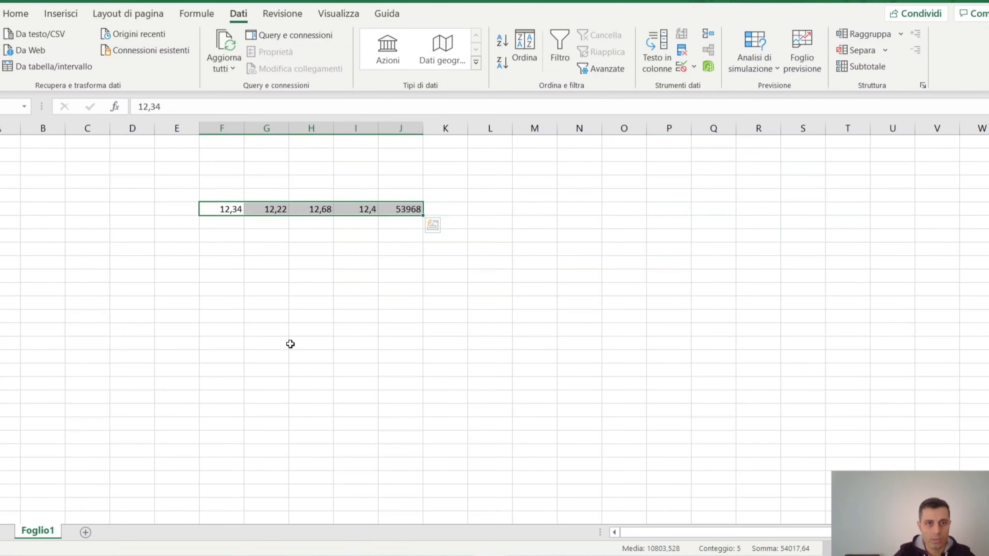
Copy the five-number row and add a new empty sheet, Foglio2.
left_click(217, 227)
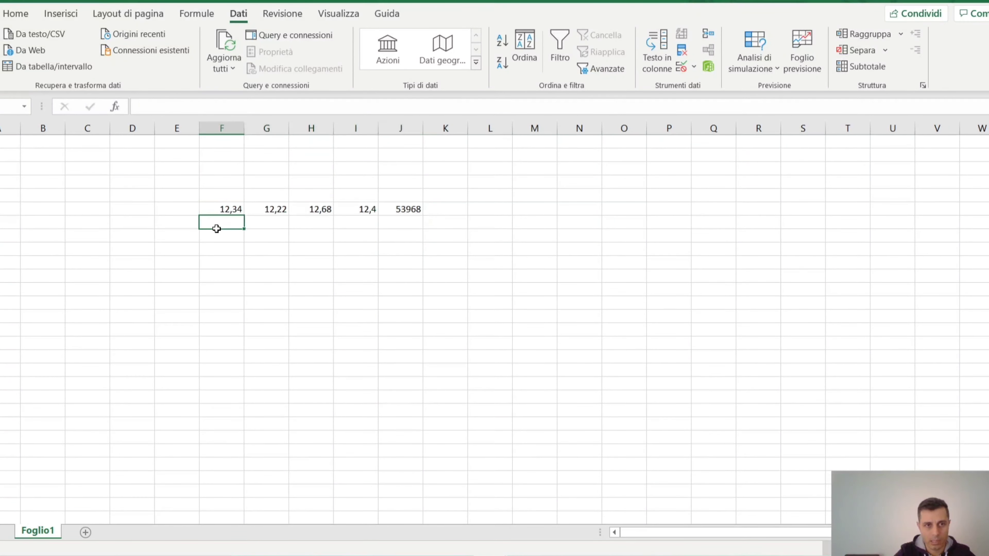
left_click_drag(216, 209, 411, 206)
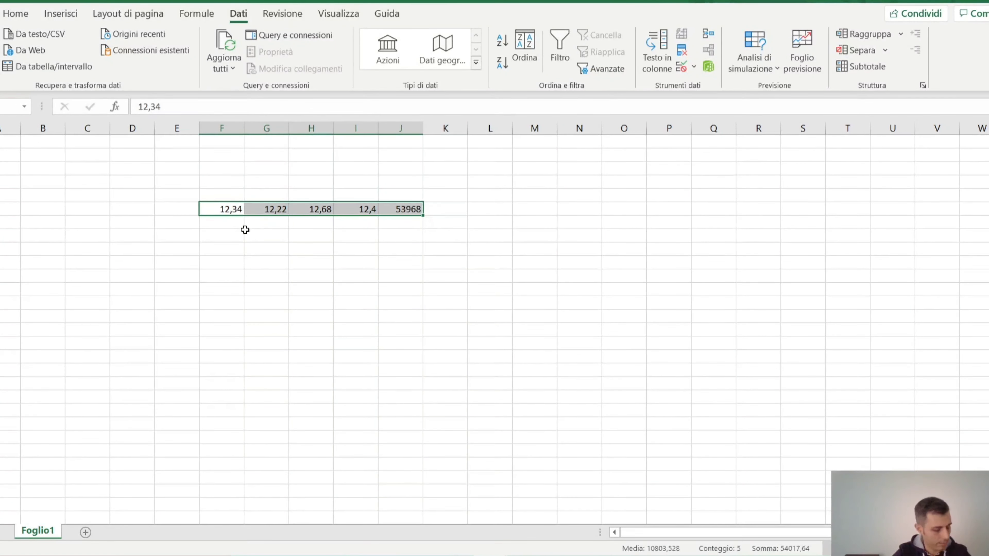
key("ctrl+c")
right_click(222, 212)
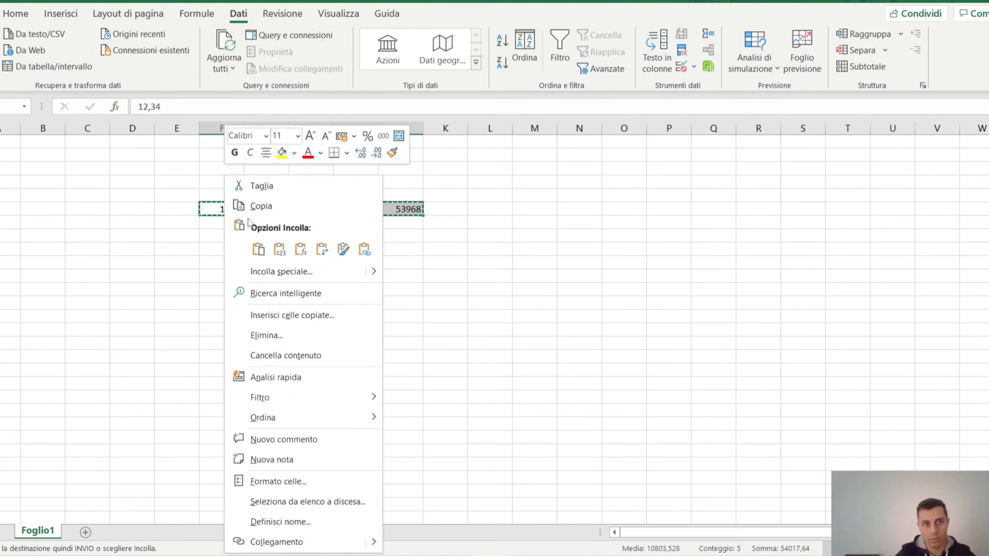
left_click(261, 206)
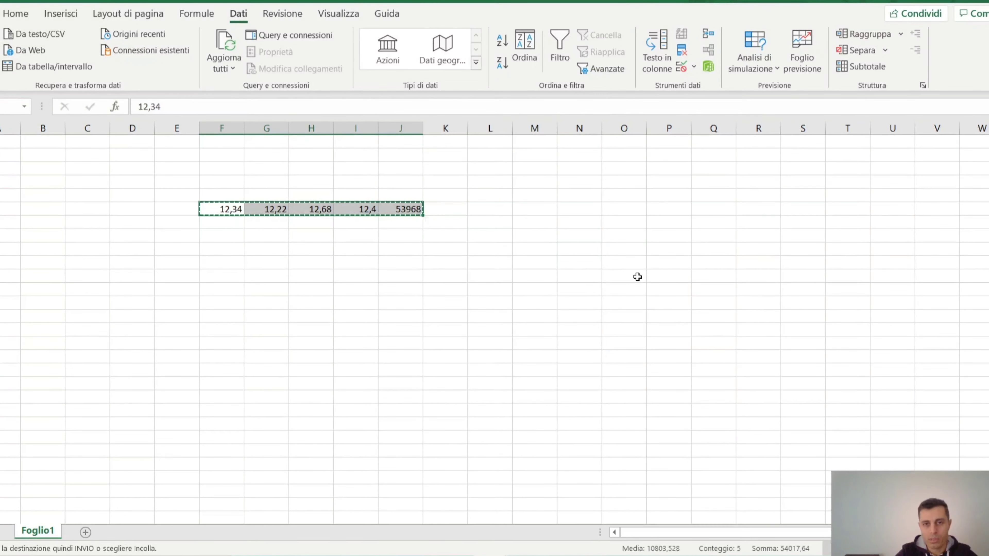
left_click(85, 532)
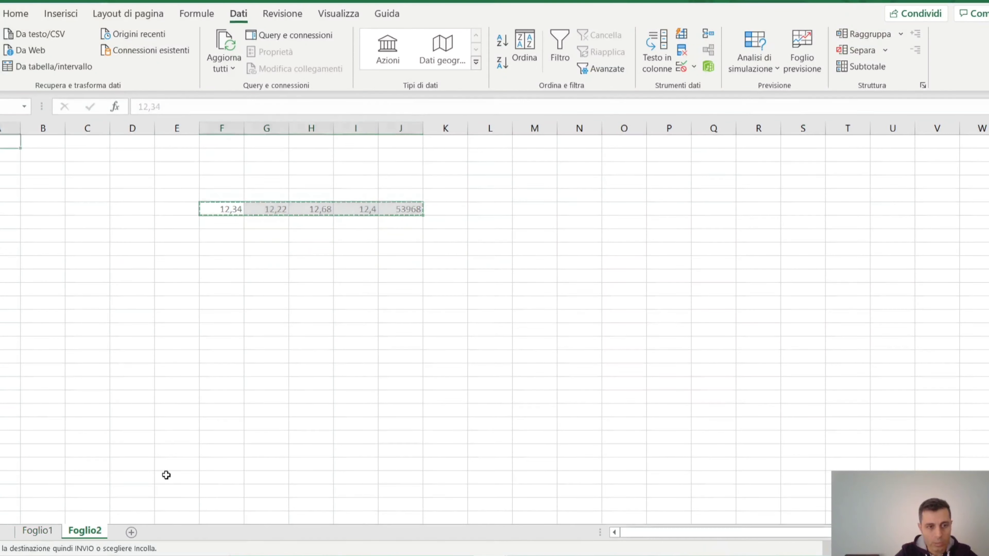
Paste the copied row transposed into column F of Foglio2 and sort it largest to smallest.
left_click(38, 530)
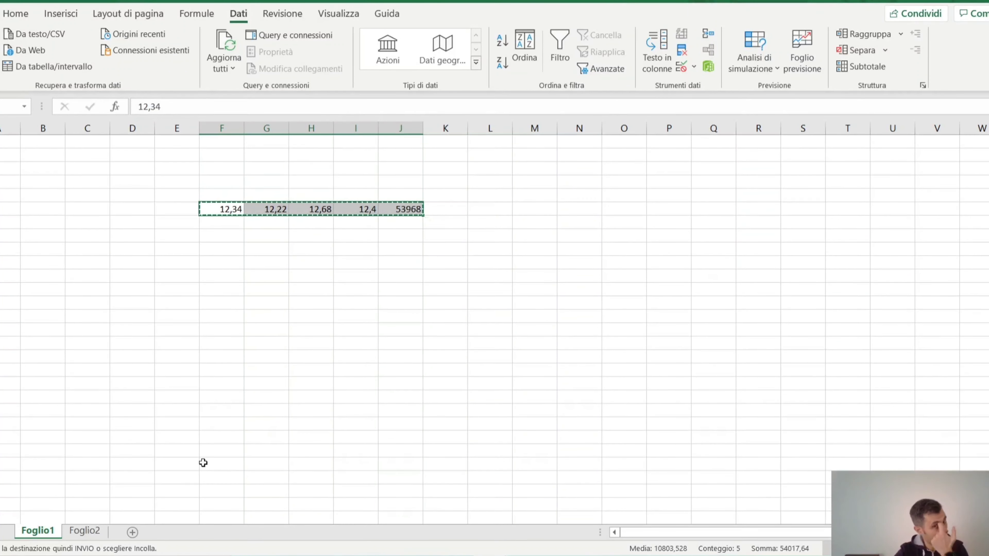
left_click(86, 530)
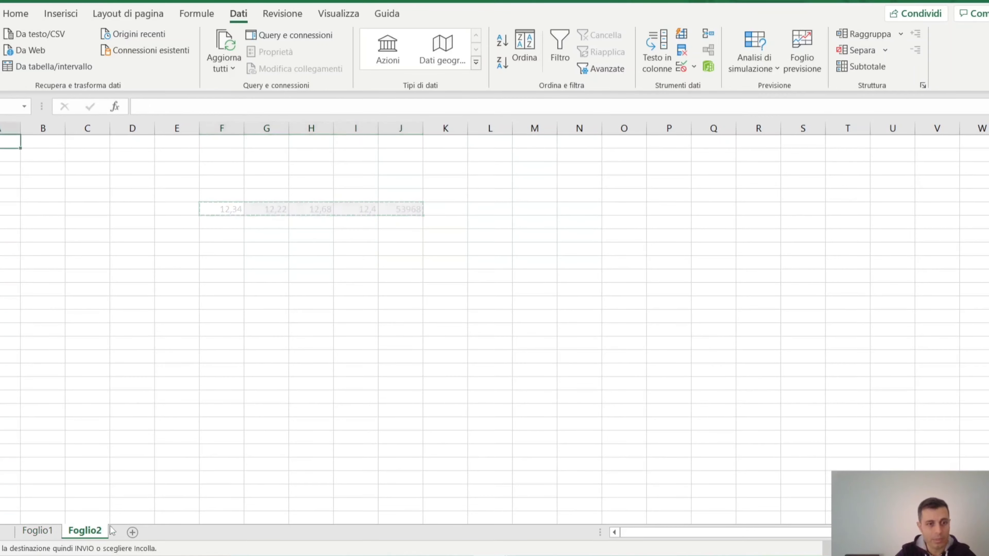
right_click(231, 224)
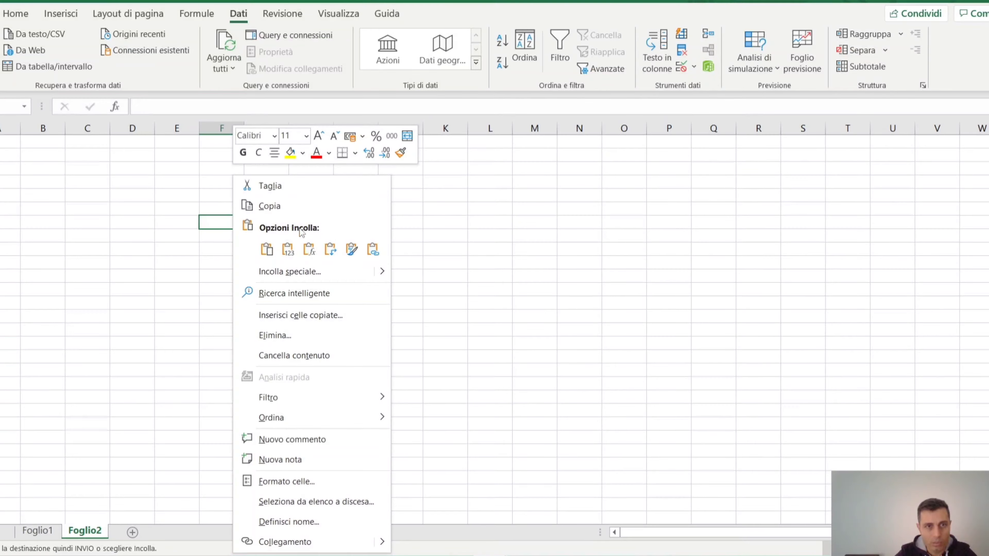
left_click(330, 250)
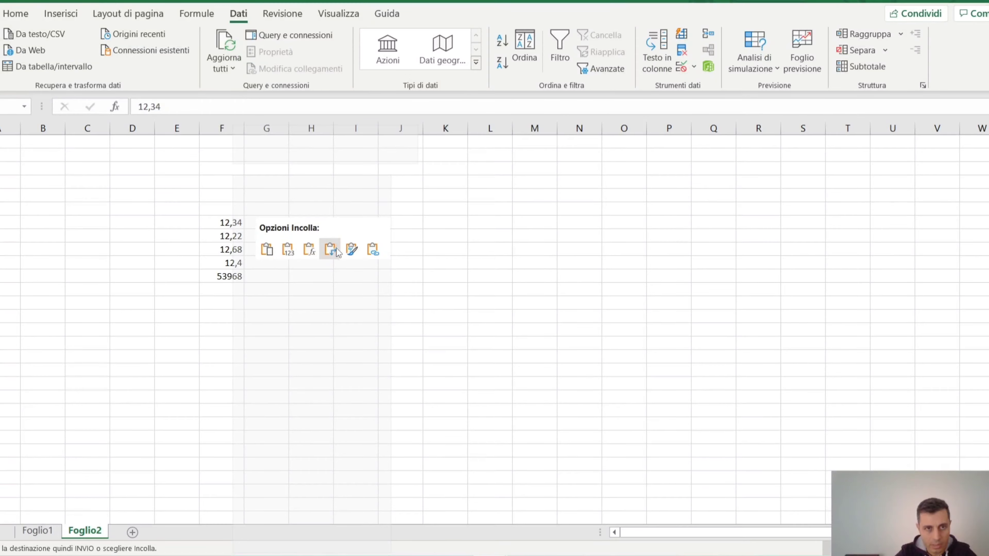
left_click(331, 249)
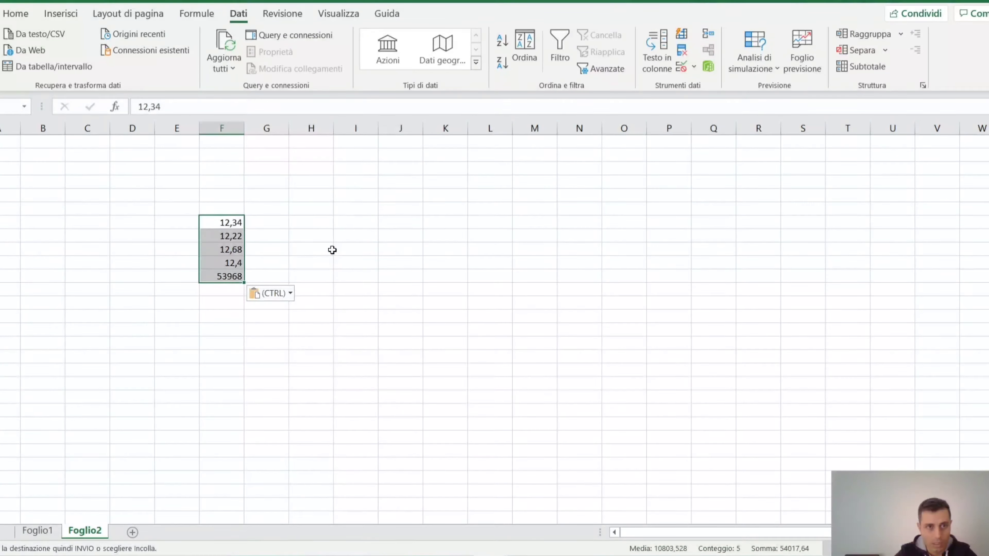
left_click(407, 304)
left_click_drag(233, 223, 233, 274)
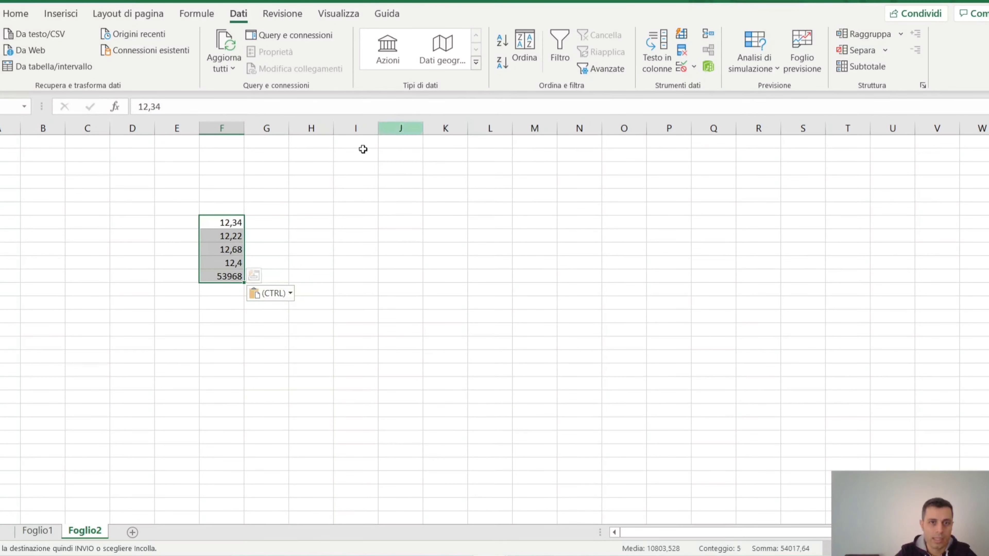
left_click(502, 62)
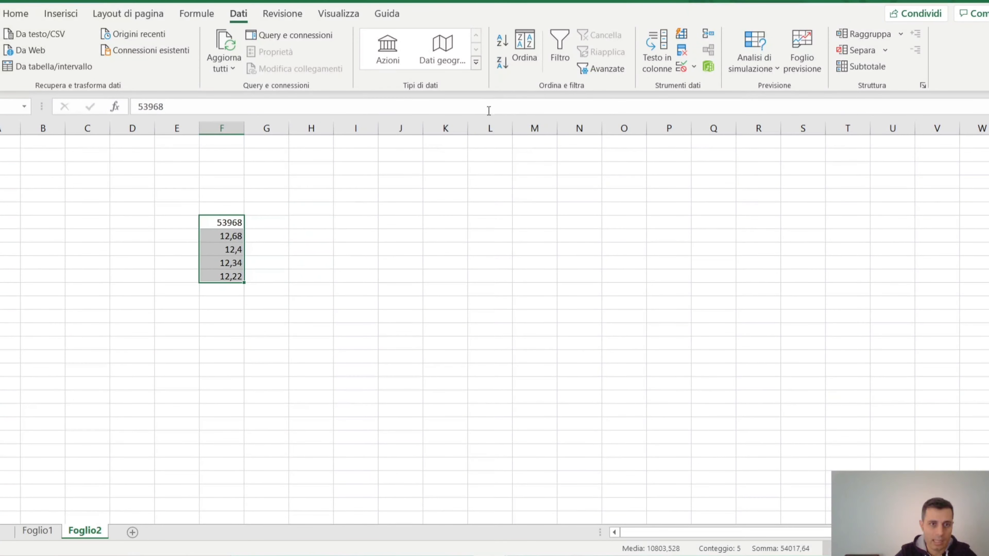
Sort Foglio2's column ascending (12,22 to 53968), copy it, and return to Foglio1.
left_click(504, 43)
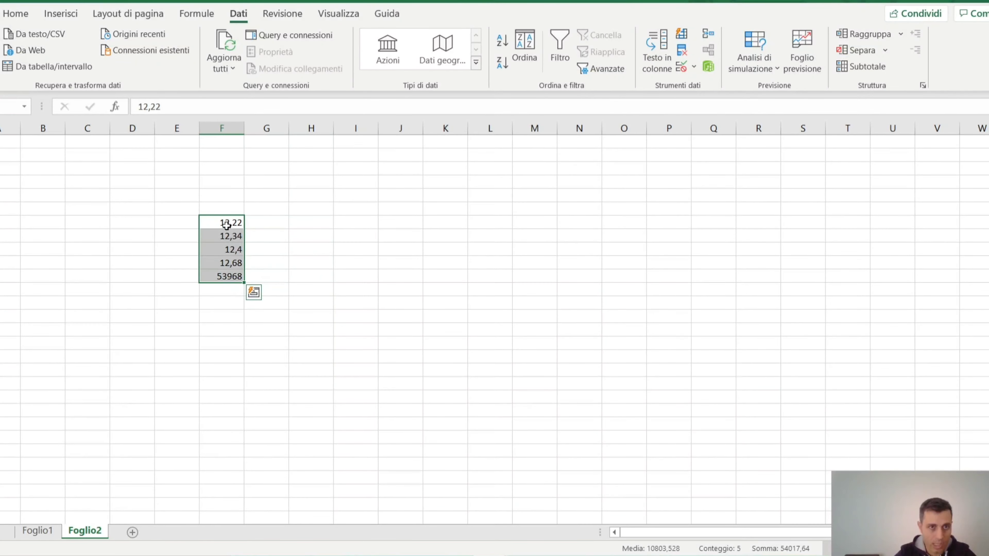
left_click(301, 212)
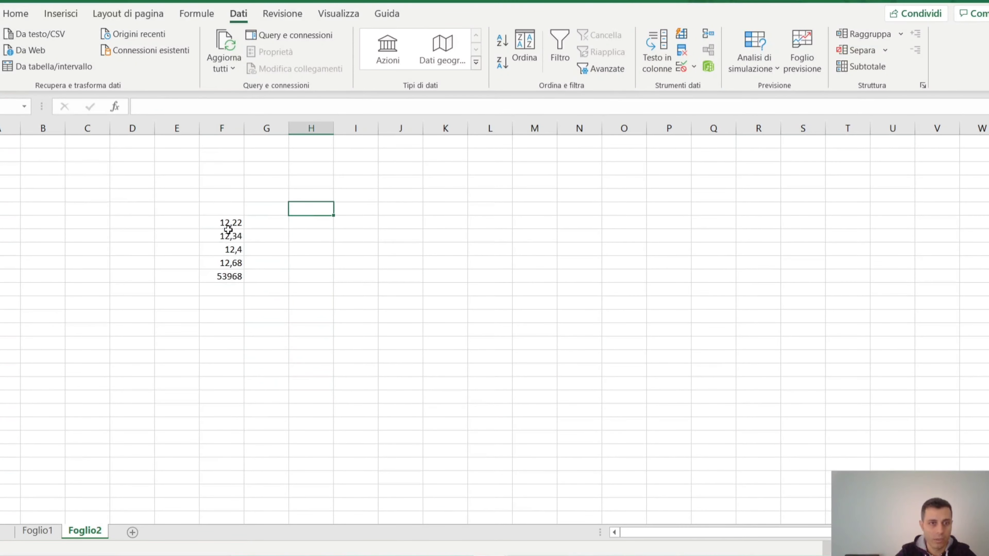
left_click_drag(231, 226, 229, 275)
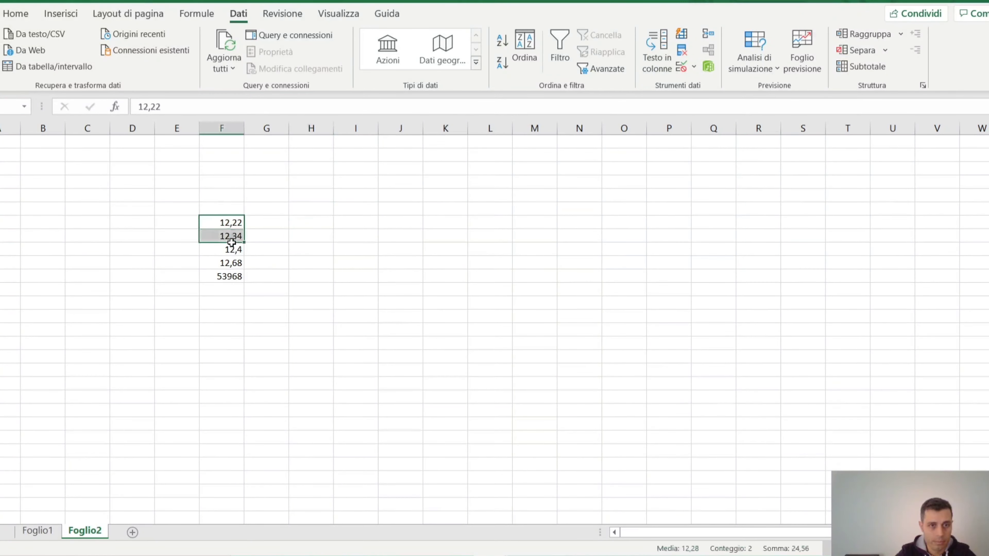
right_click(230, 275)
left_click(269, 205)
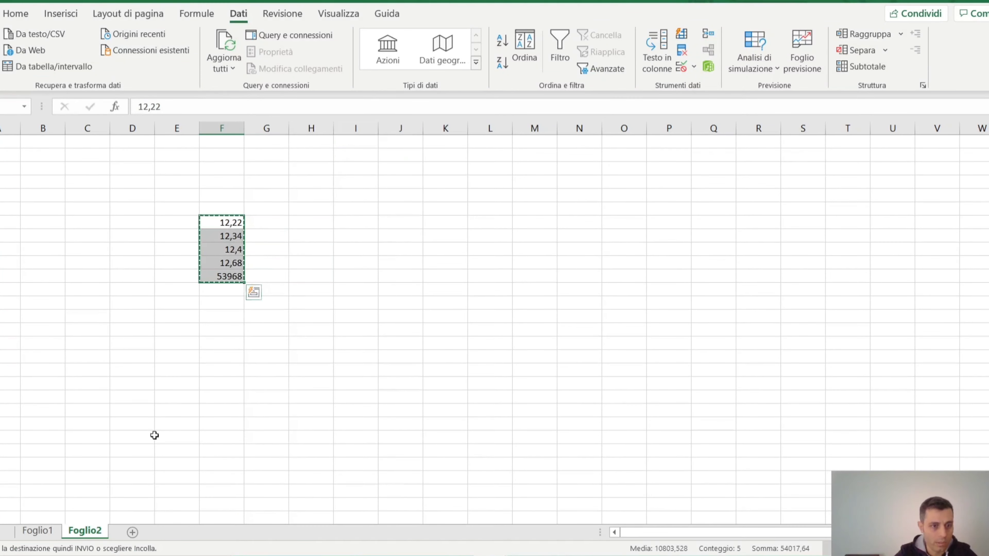
left_click(37, 532)
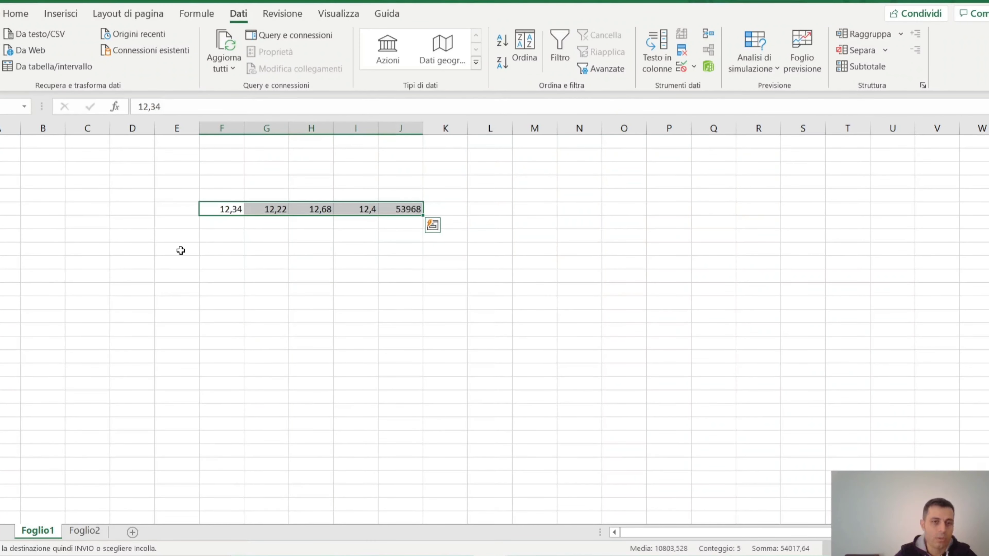
Paste the ascending column transposed across Foglio1's row, checking it with undo and redo.
left_click(222, 265)
left_click(221, 211)
right_click(221, 211)
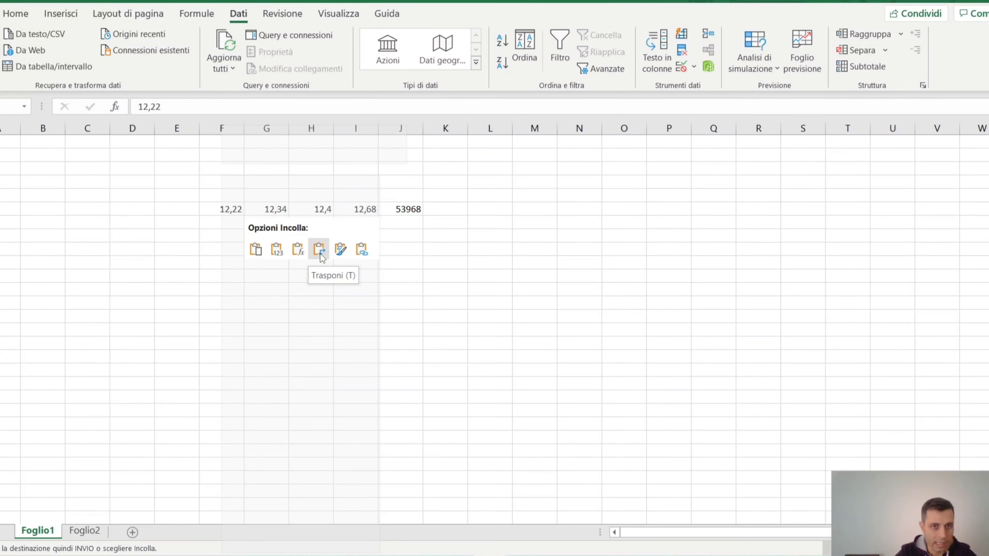
left_click(320, 253)
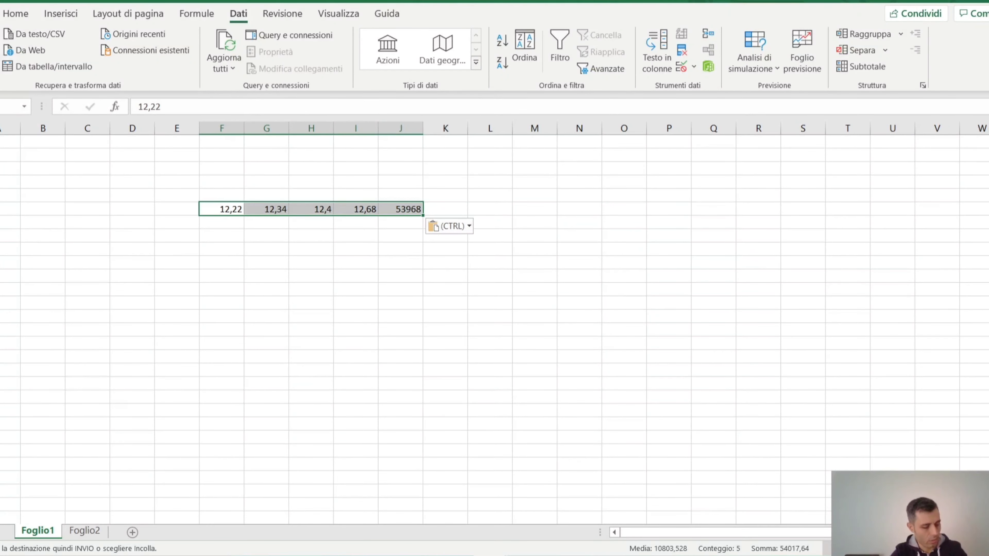
key("ctrl+z")
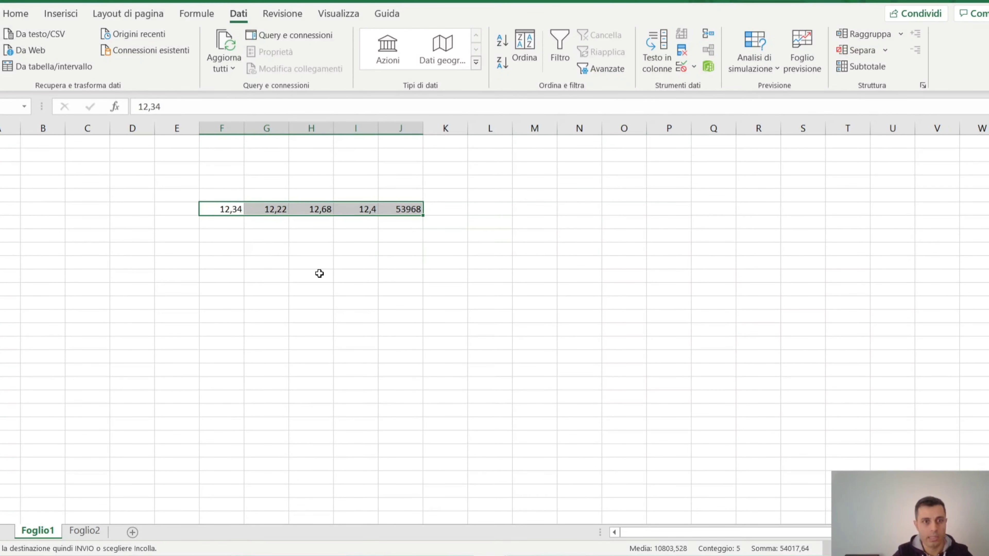
key("ctrl+y")
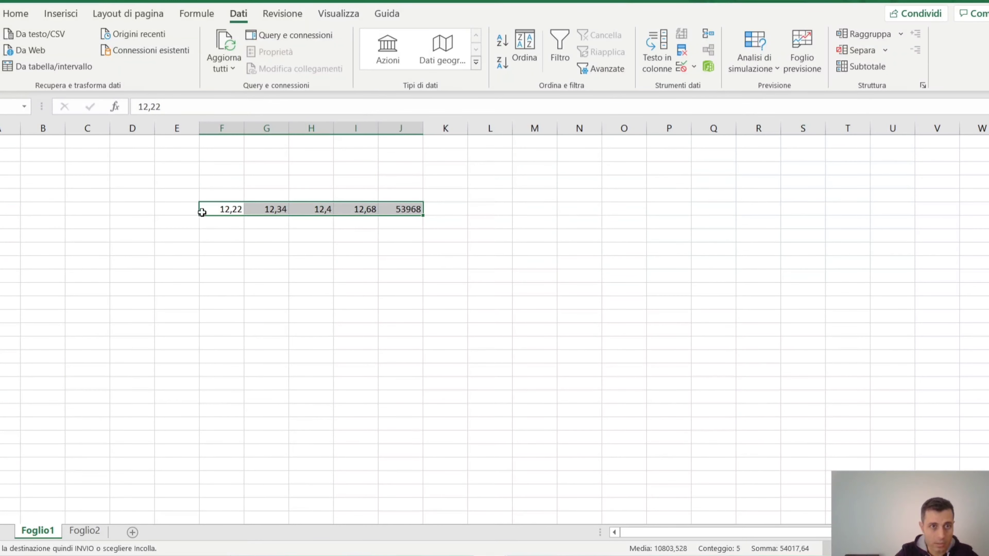
Dismiss the paste menu, clear copy mode, and select the sorted row F to J.
right_click(211, 209)
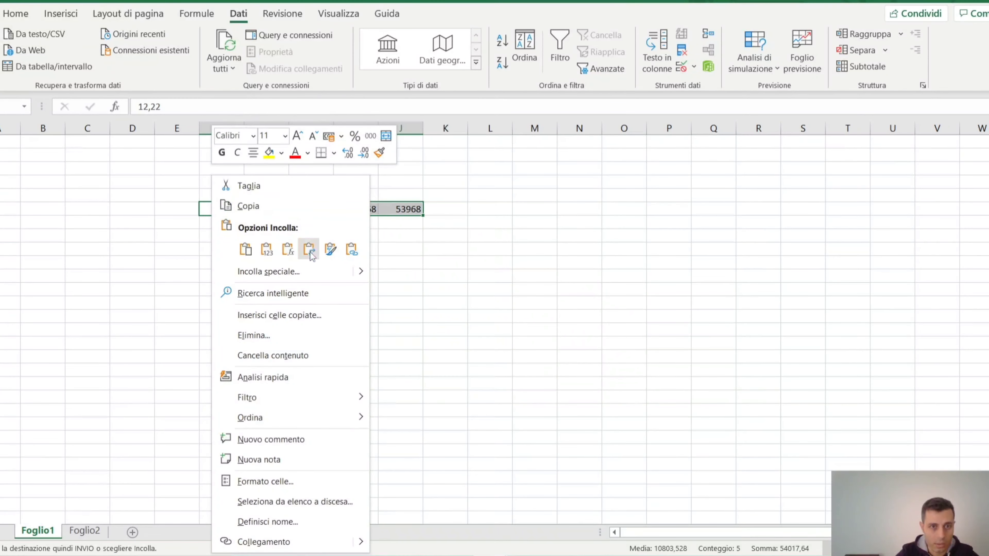
key("Escape")
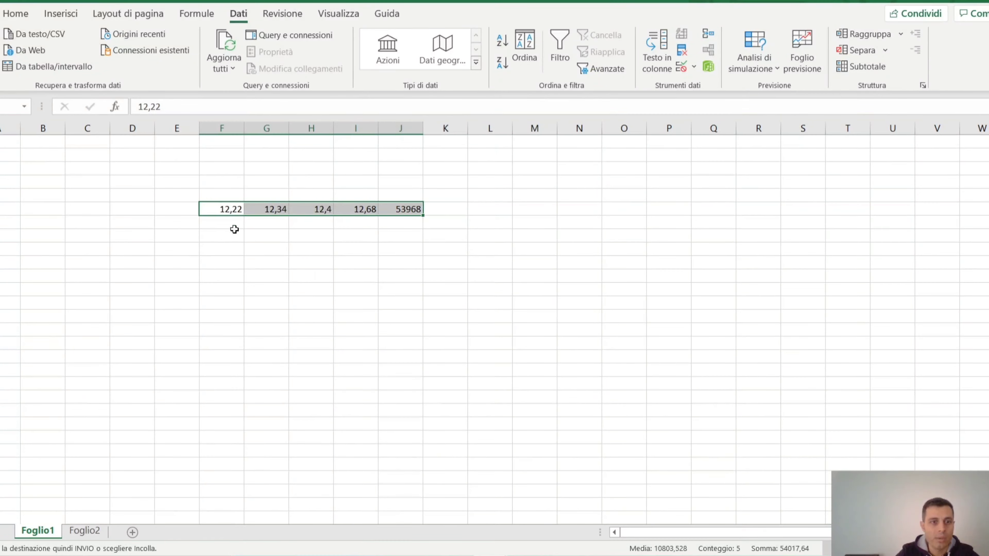
left_click(235, 234)
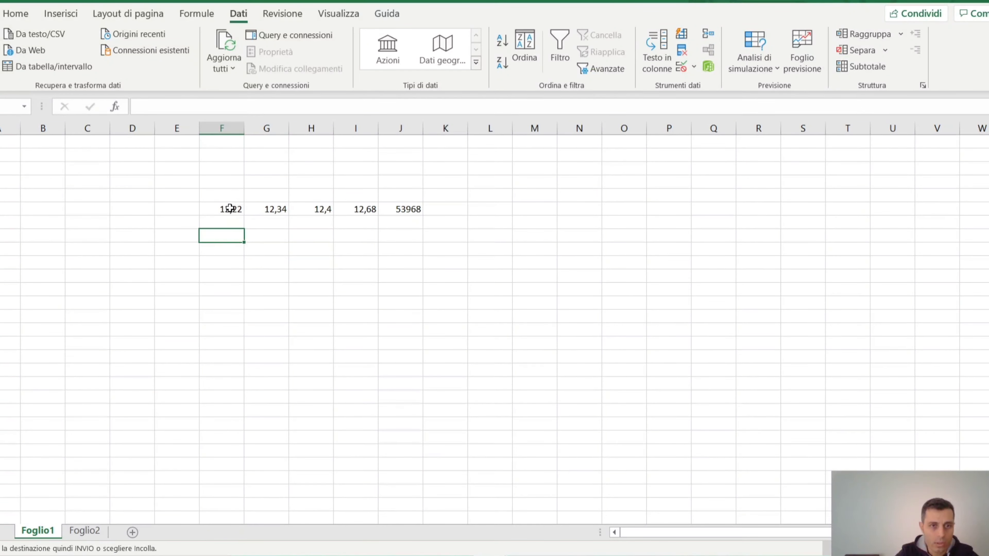
left_click_drag(230, 209, 395, 210)
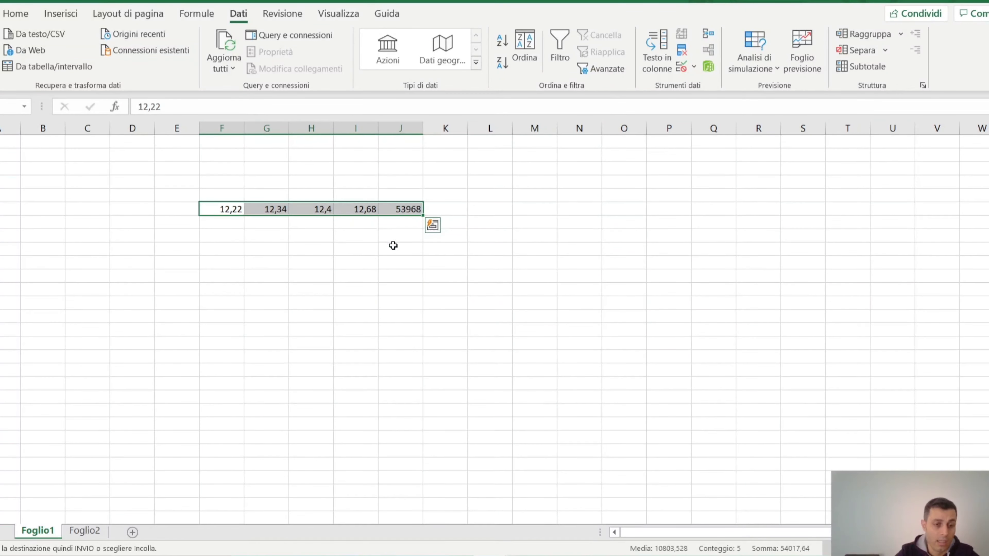
Sort Foglio2's column largest to smallest and copy it.
left_click(83, 532)
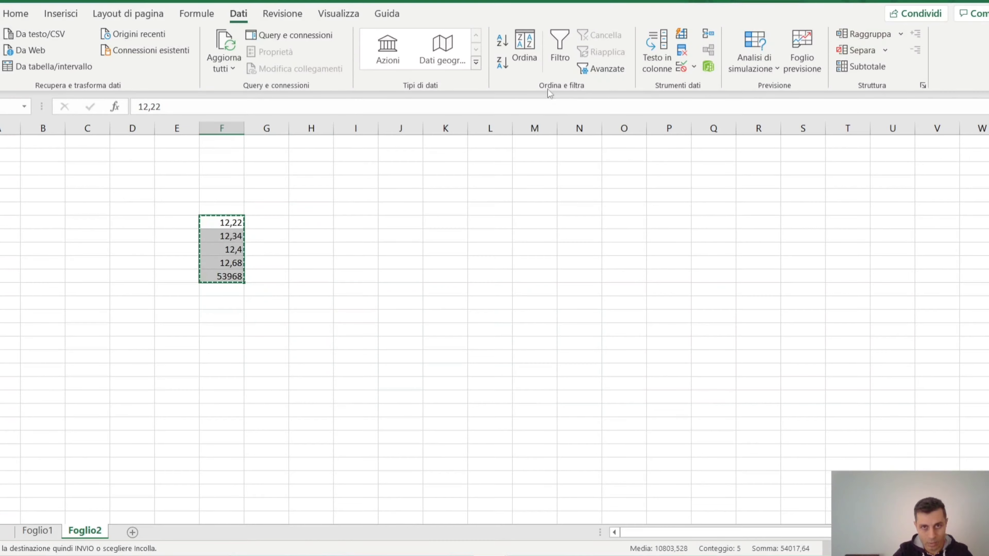
left_click(502, 63)
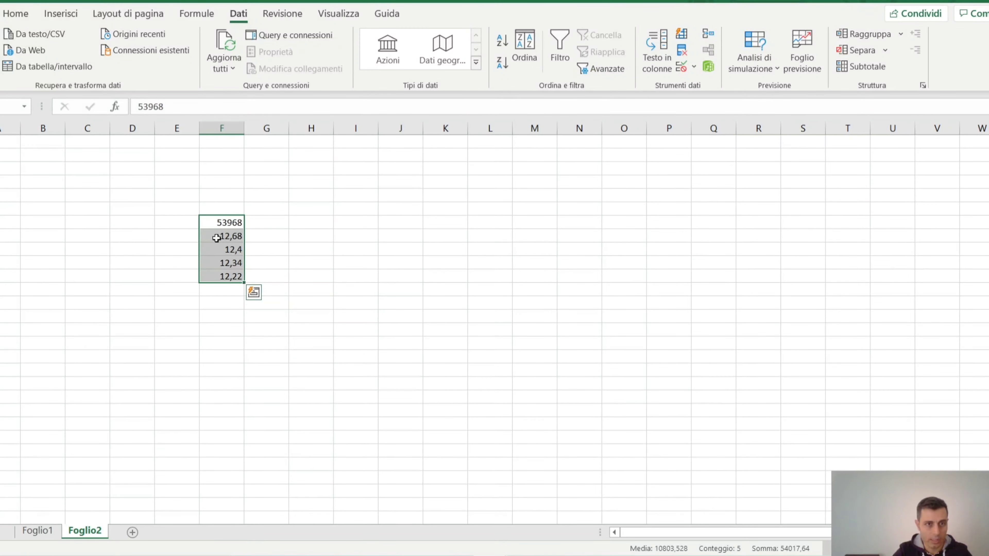
left_click_drag(224, 222, 227, 275)
key("ctrl+c")
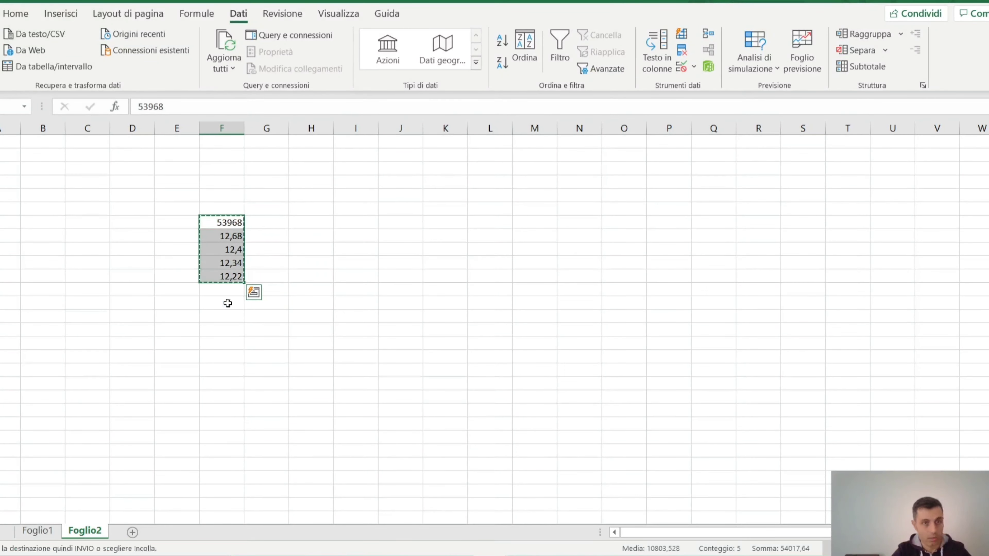
Paste the descending column transposed into Foglio1's row F to J and select it.
left_click(37, 530)
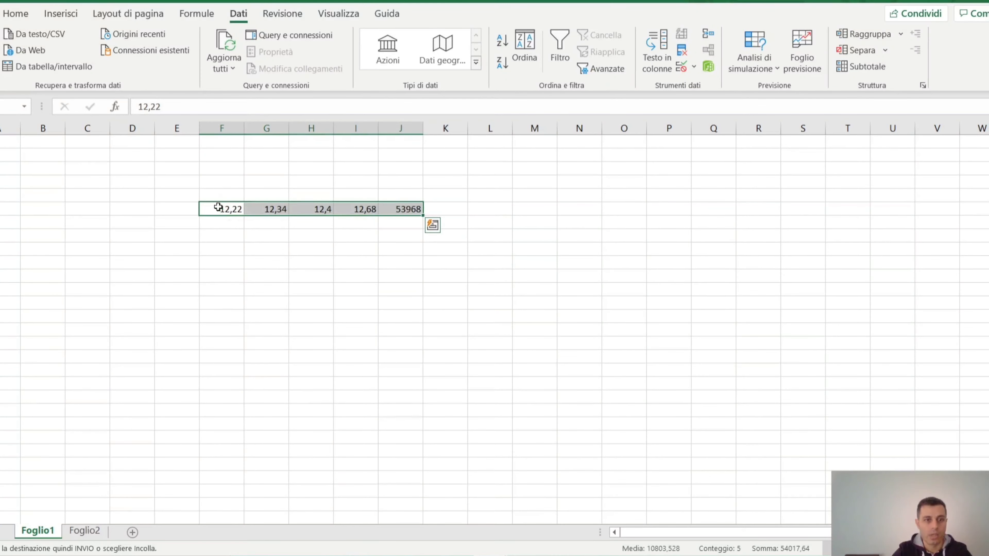
left_click(219, 208)
right_click(219, 209)
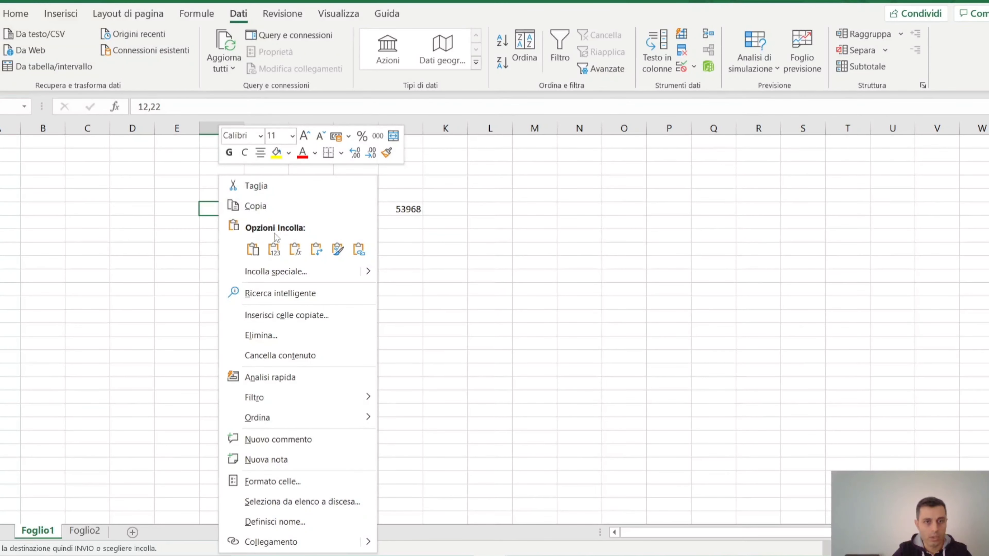
left_click(316, 249)
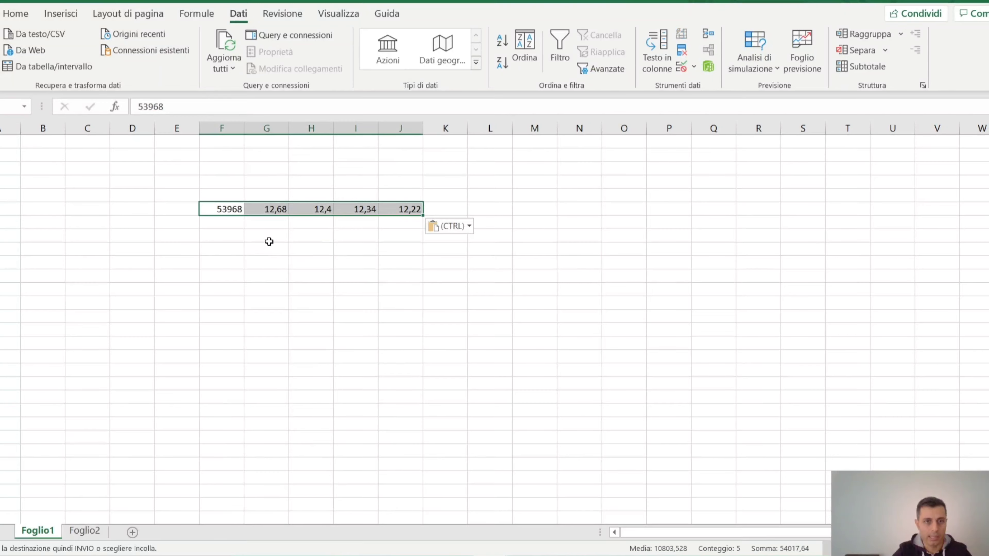
left_click(246, 230)
left_click_drag(221, 209, 415, 209)
Paste a copy of the descending row a few rows below in column F and select it.
left_click(563, 187)
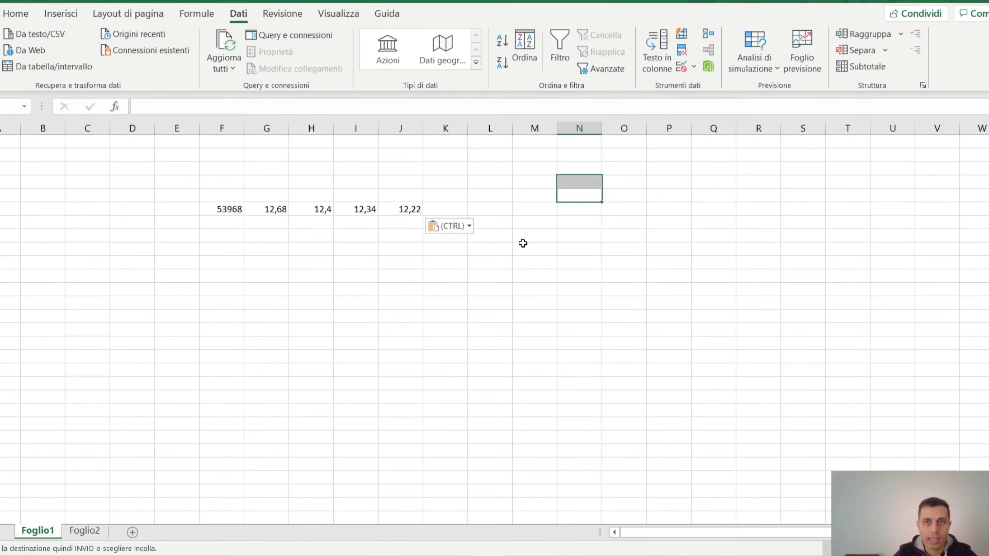
left_click(234, 277)
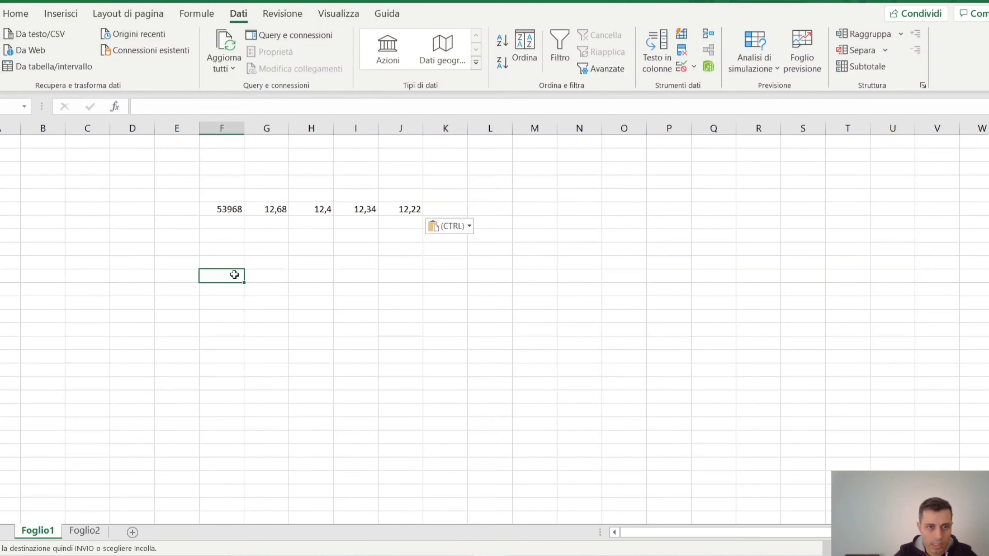
right_click(234, 276)
left_click(331, 250)
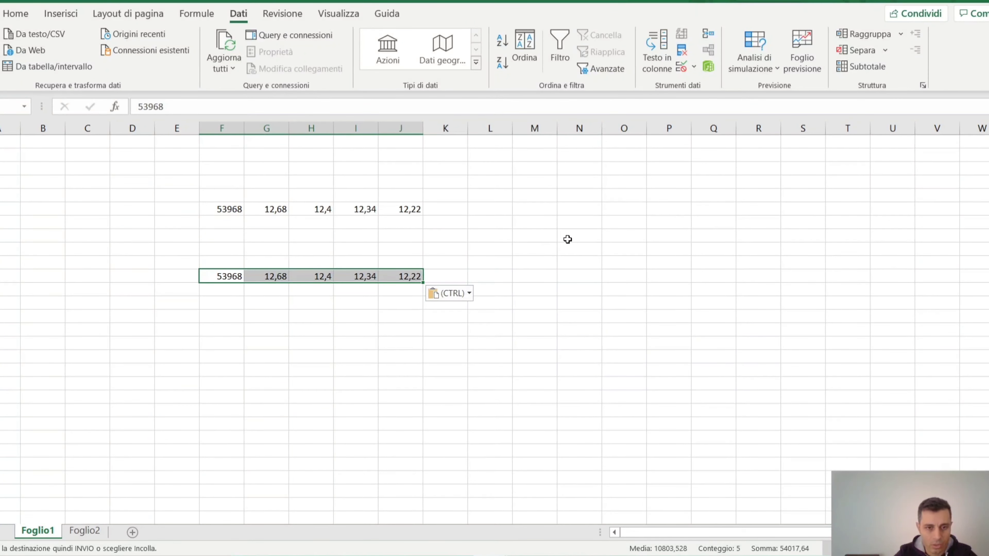
left_click(543, 285)
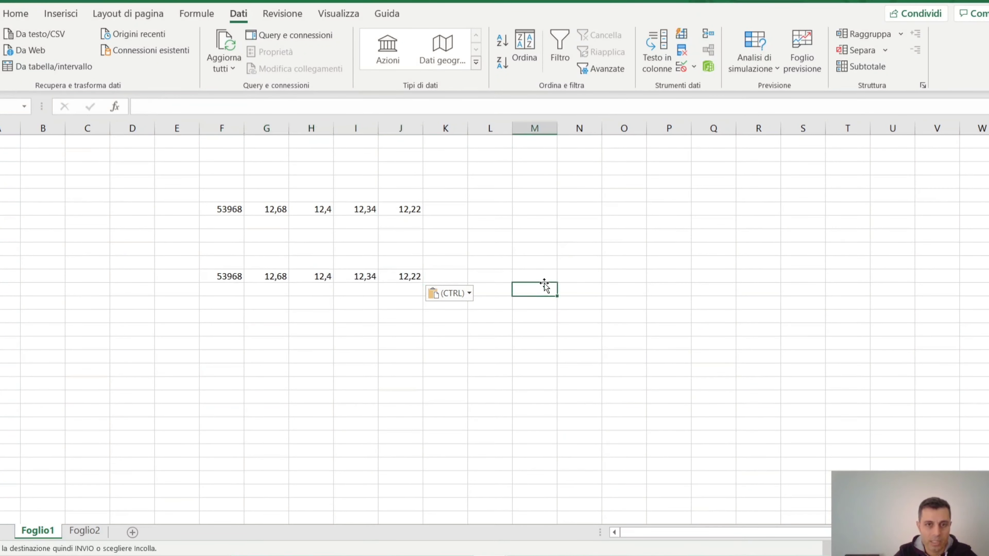
left_click_drag(234, 277, 402, 268)
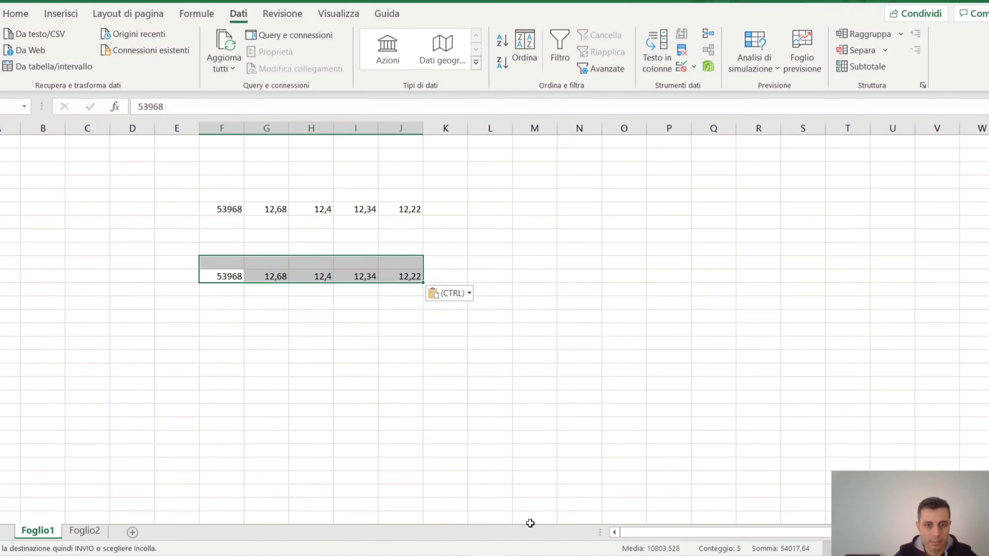